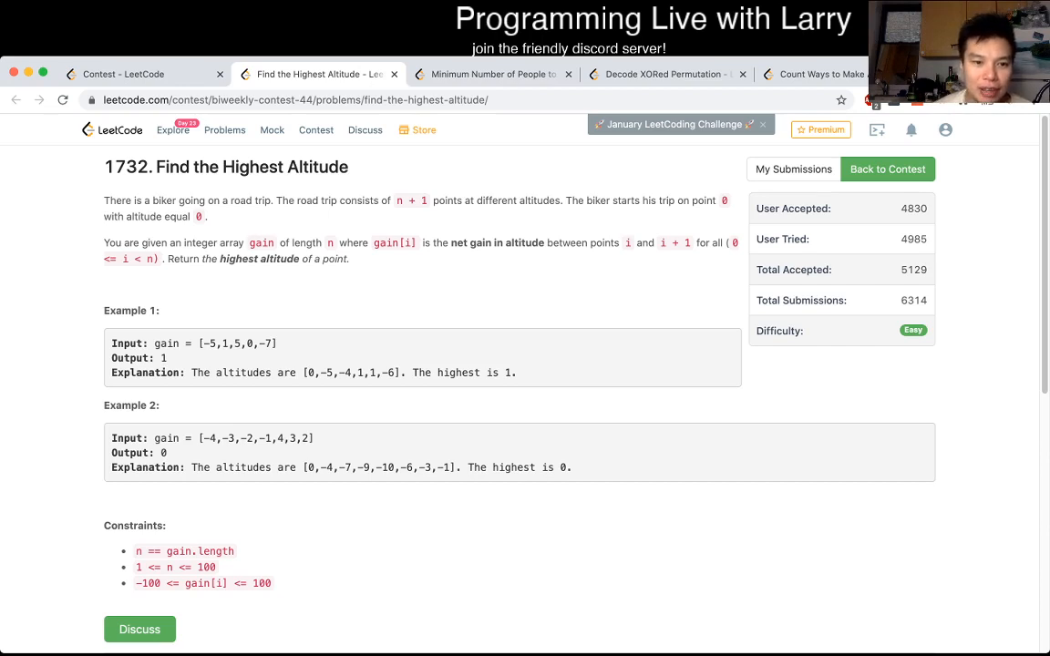
Step: Review the existing solution, highlighting the example input and the running-sum and highest-value lines
{"action": "double_click", "coordinate": [237, 343]}
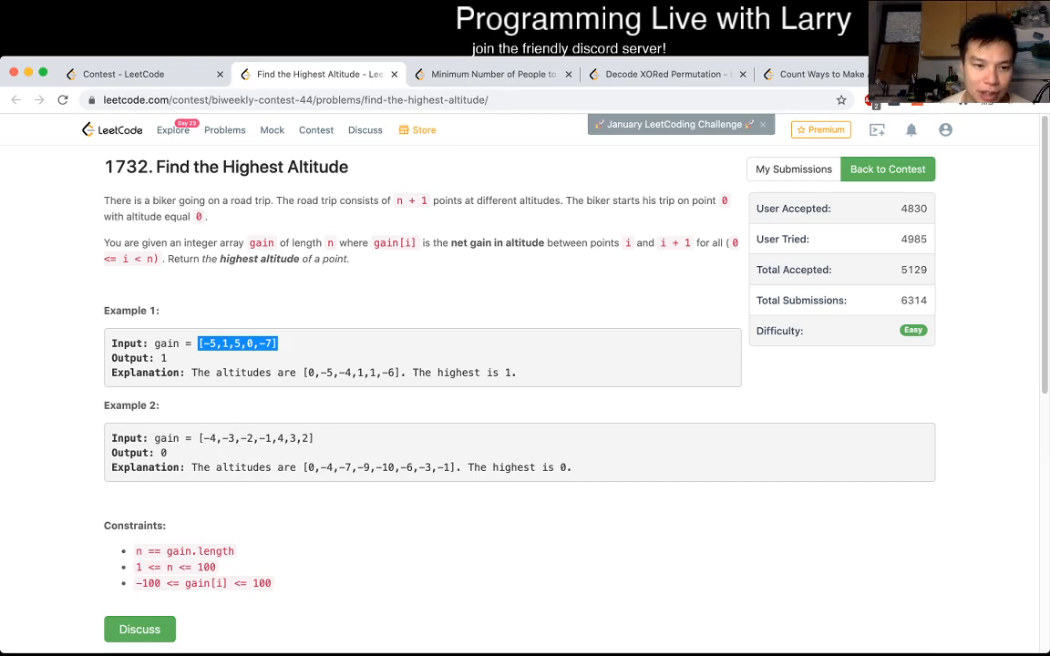
{"action": "scroll", "coordinate": [520, 364], "scroll_direction": "down", "scroll_amount": 5}
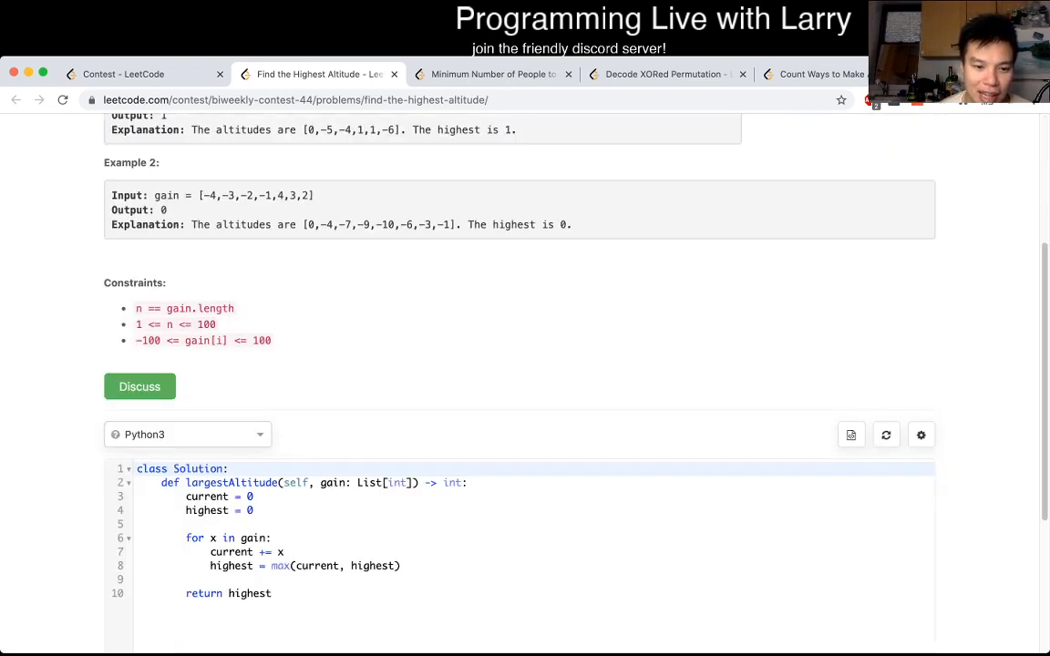
{"action": "double_click", "coordinate": [207, 496]}
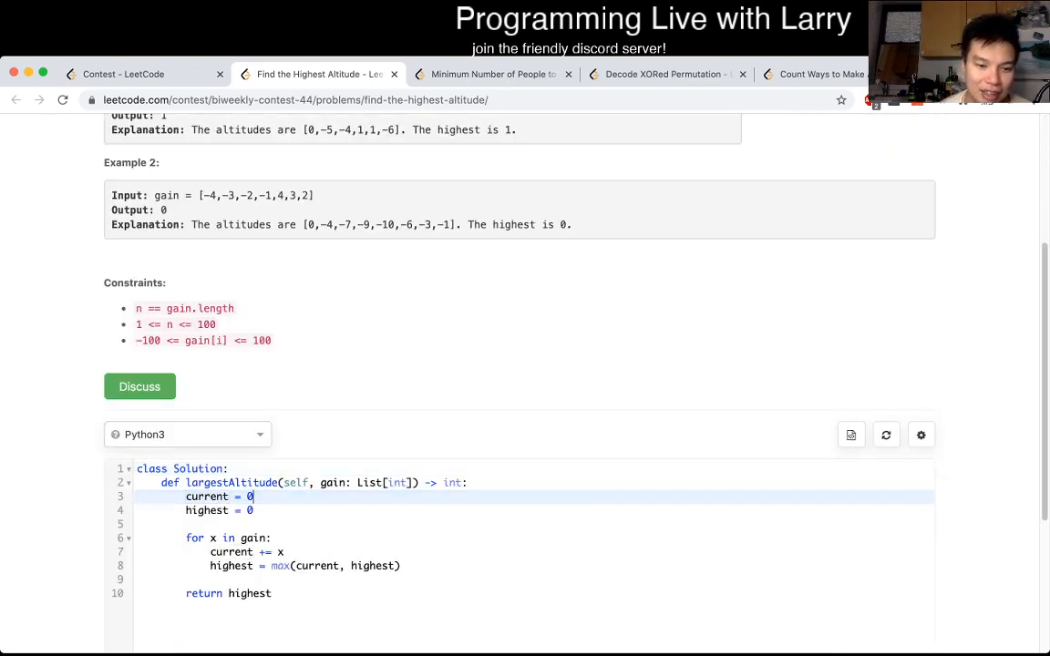
{"action": "double_click", "coordinate": [206, 509]}
{"action": "left_click", "coordinate": [221, 551]}
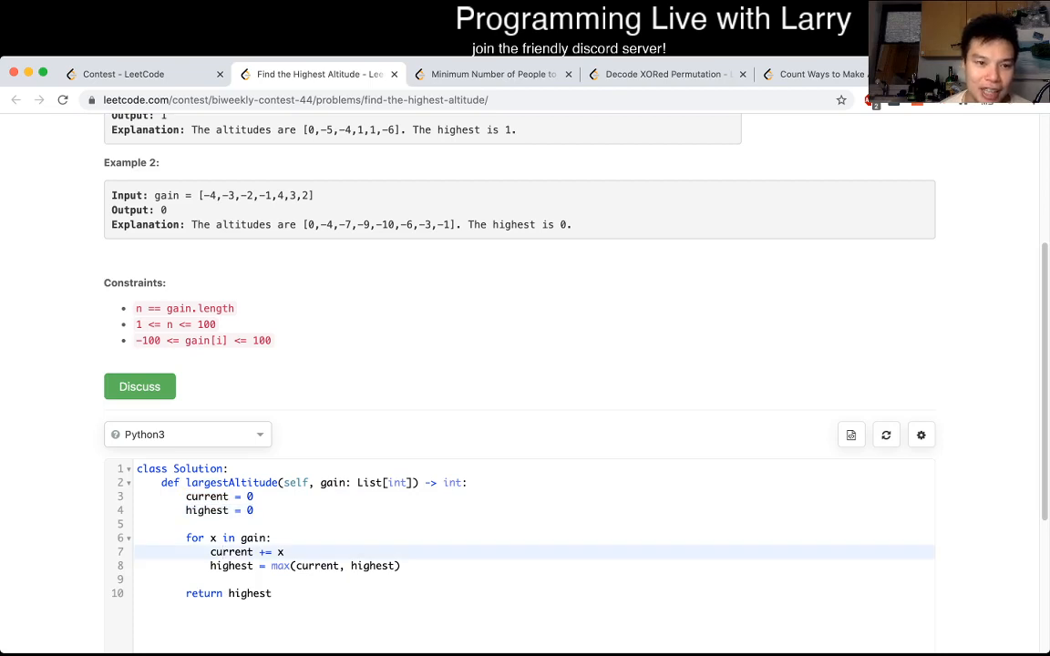
{"action": "double_click", "coordinate": [232, 551]}
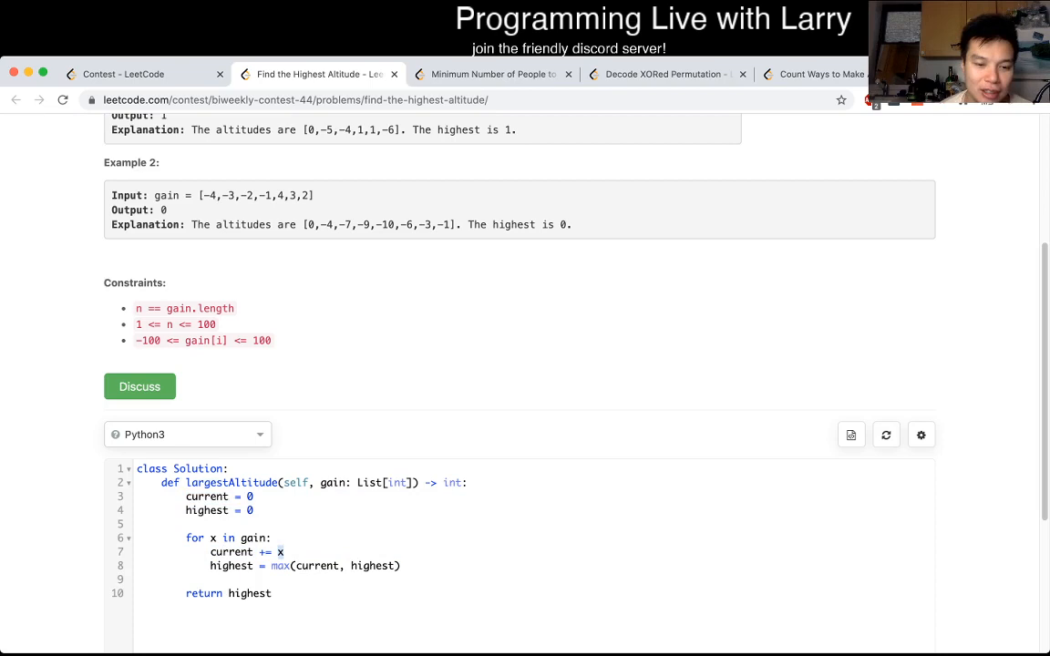
{"action": "scroll", "coordinate": [520, 364], "scroll_direction": "up", "scroll_amount": 1}
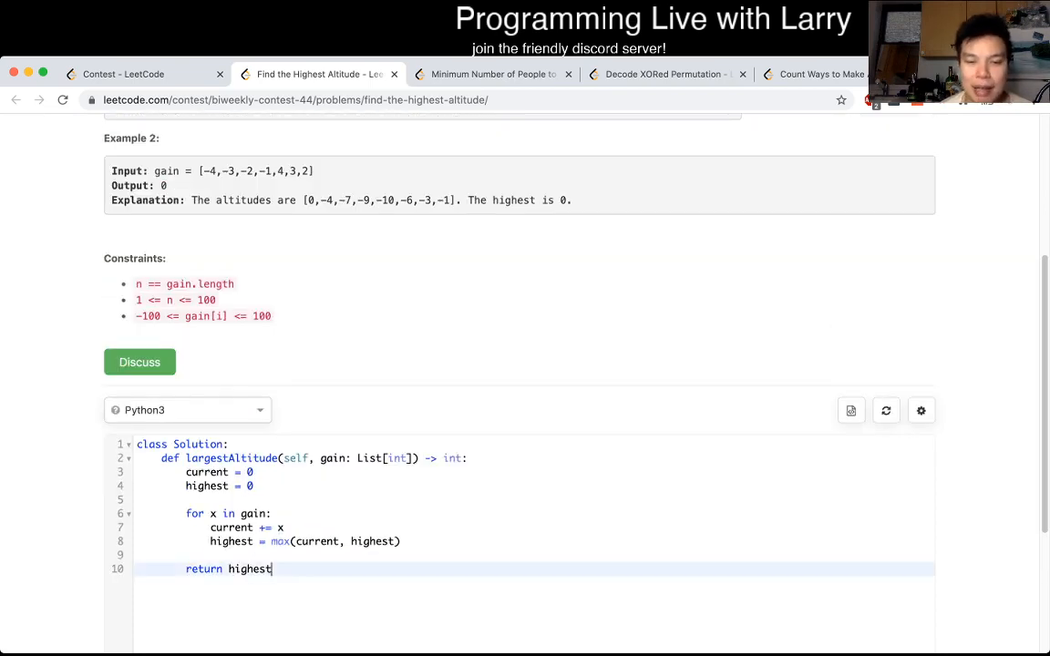
{"action": "key", "text": "shift+Up"}
{"action": "key", "text": "shift+Up"}
{"action": "key", "text": "shift+Up"}
{"action": "left_click", "coordinate": [273, 486]}
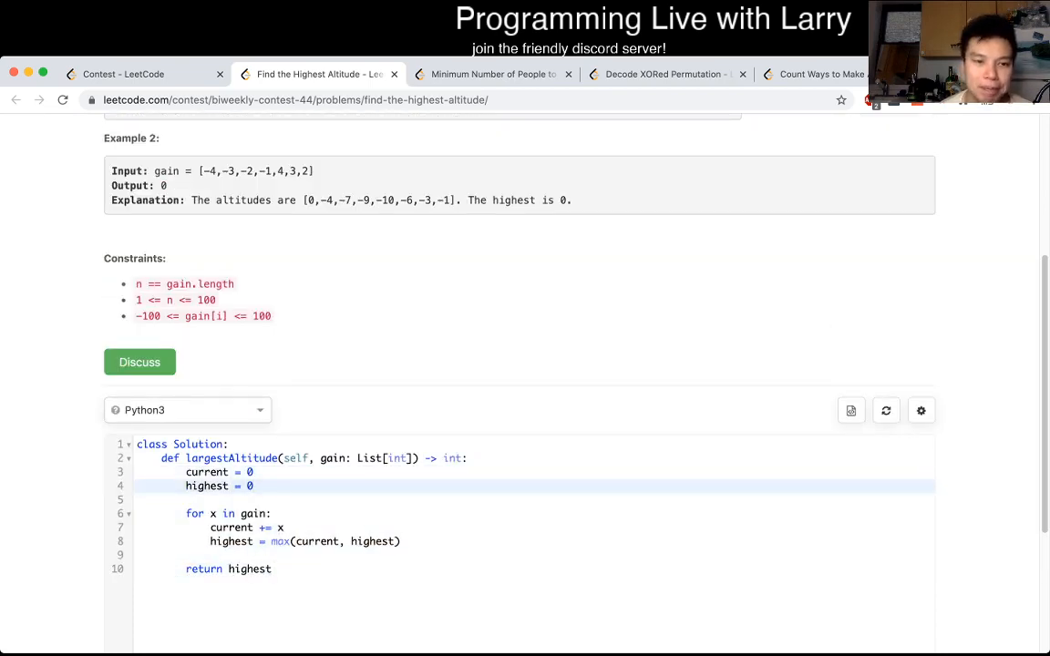
{"action": "scroll", "coordinate": [519, 365], "scroll_direction": "down", "scroll_amount": 1}
{"action": "scroll", "coordinate": [520, 365], "scroll_direction": "up", "scroll_amount": 3}
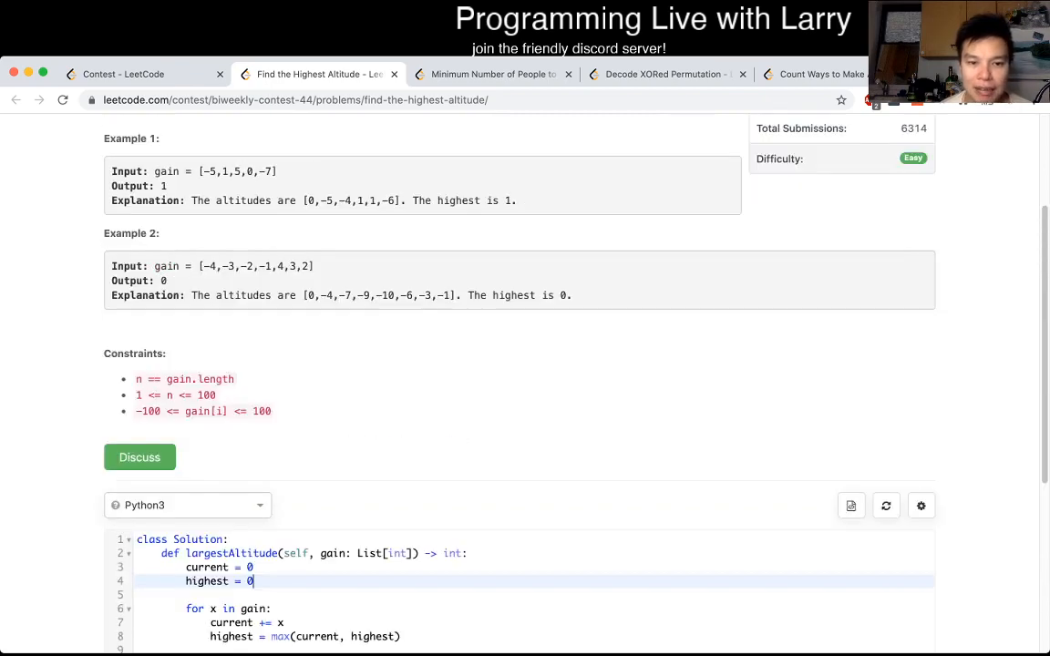
{"action": "scroll", "coordinate": [519, 365], "scroll_direction": "up", "scroll_amount": 3}
{"action": "scroll", "coordinate": [519, 365], "scroll_direction": "down", "scroll_amount": 4}
{"action": "scroll", "coordinate": [520, 365], "scroll_direction": "down", "scroll_amount": 5}
{"action": "scroll", "coordinate": [520, 365], "scroll_direction": "up", "scroll_amount": 1}
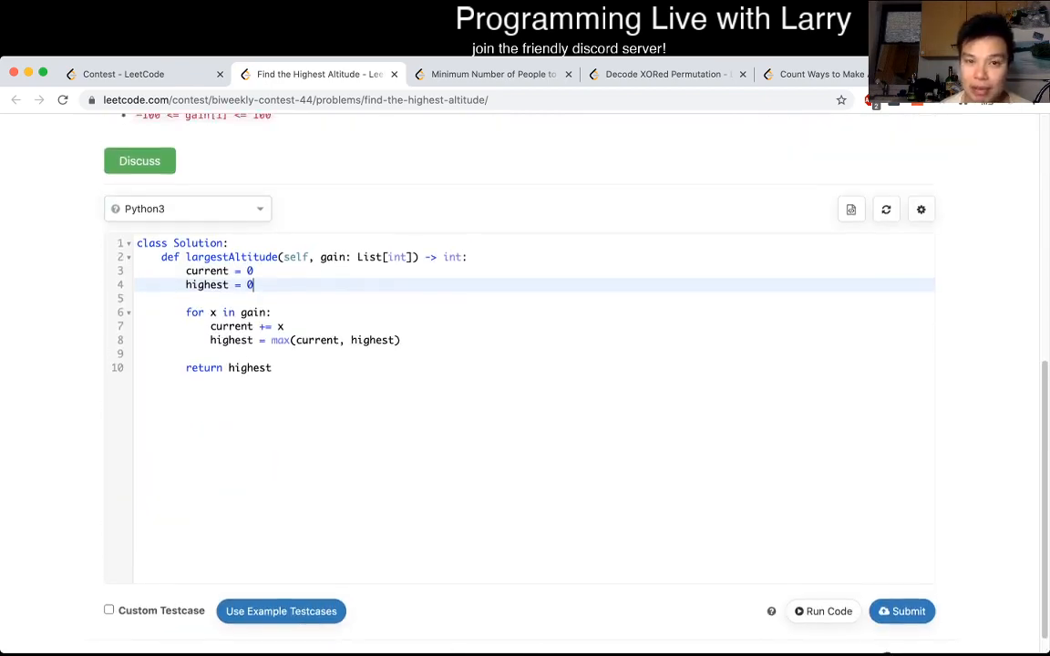
{"action": "scroll", "coordinate": [520, 365], "scroll_direction": "up", "scroll_amount": 1}
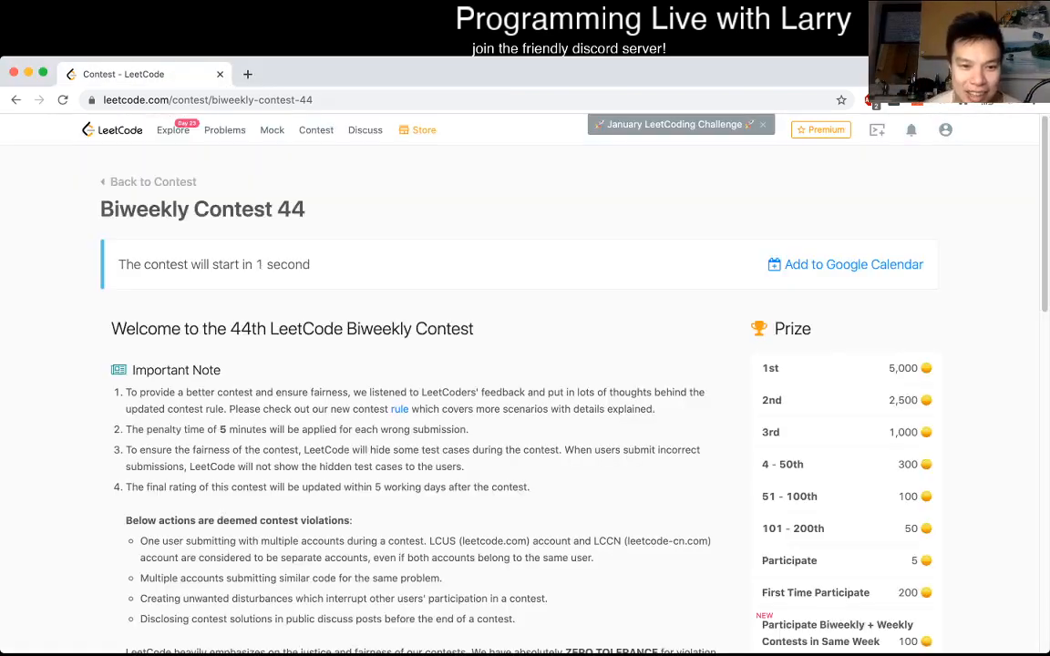
{"action": "scroll", "coordinate": [525, 365], "scroll_direction": "down", "scroll_amount": 5}
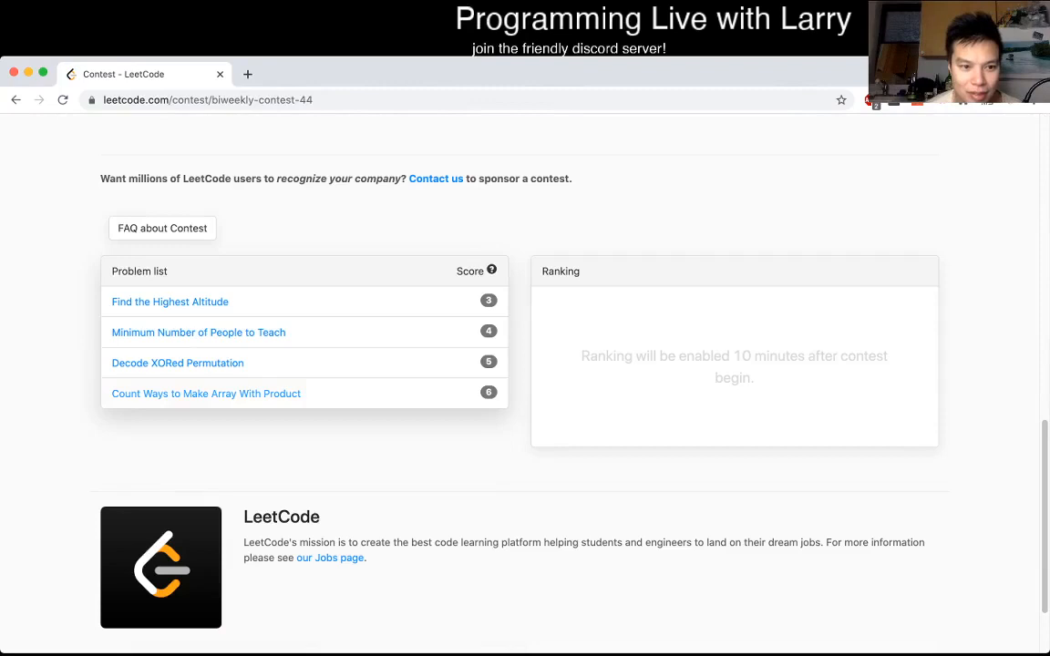
Step: Open the four contest problems in background tabs and switch to Find the Highest Altitude
{"action": "left_click", "coordinate": [169, 301], "text": "super"}
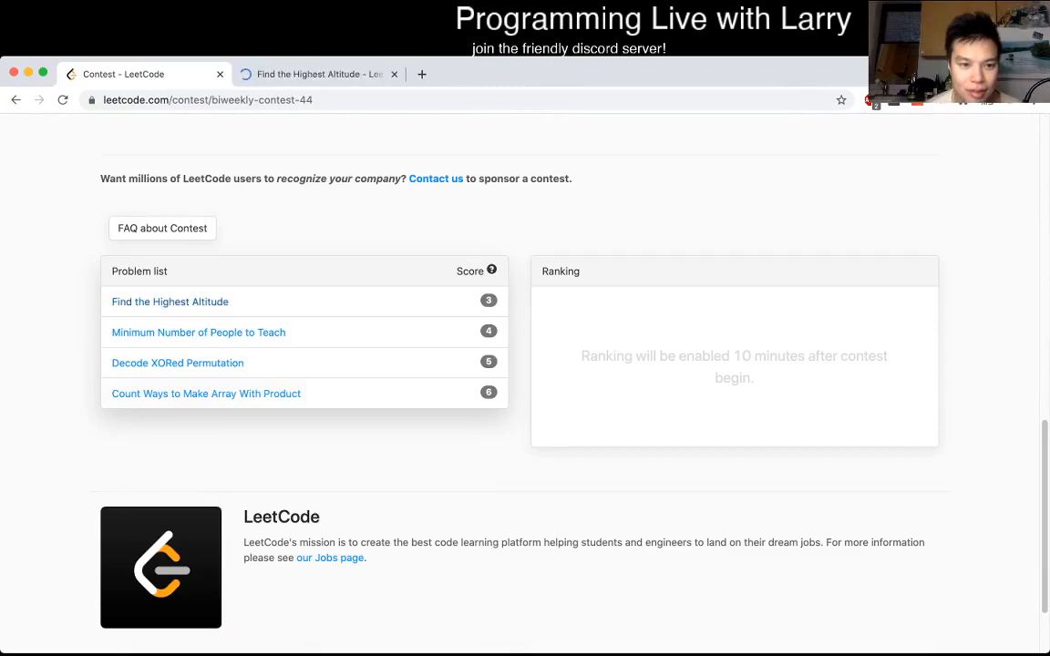
{"action": "left_click", "coordinate": [198, 332], "text": "super"}
{"action": "left_click", "coordinate": [177, 363], "text": "super"}
{"action": "left_click", "coordinate": [206, 393], "text": "super"}
{"action": "key", "text": "ctrl+Tab"}
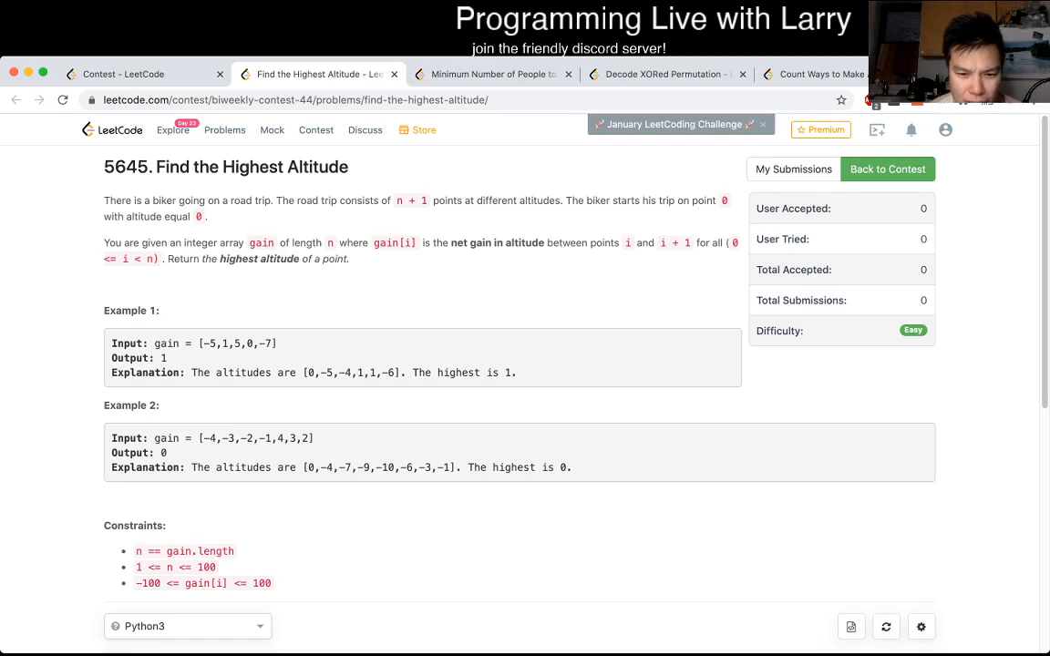
{"action": "scroll", "coordinate": [456, 410], "scroll_direction": "down", "scroll_amount": 10}
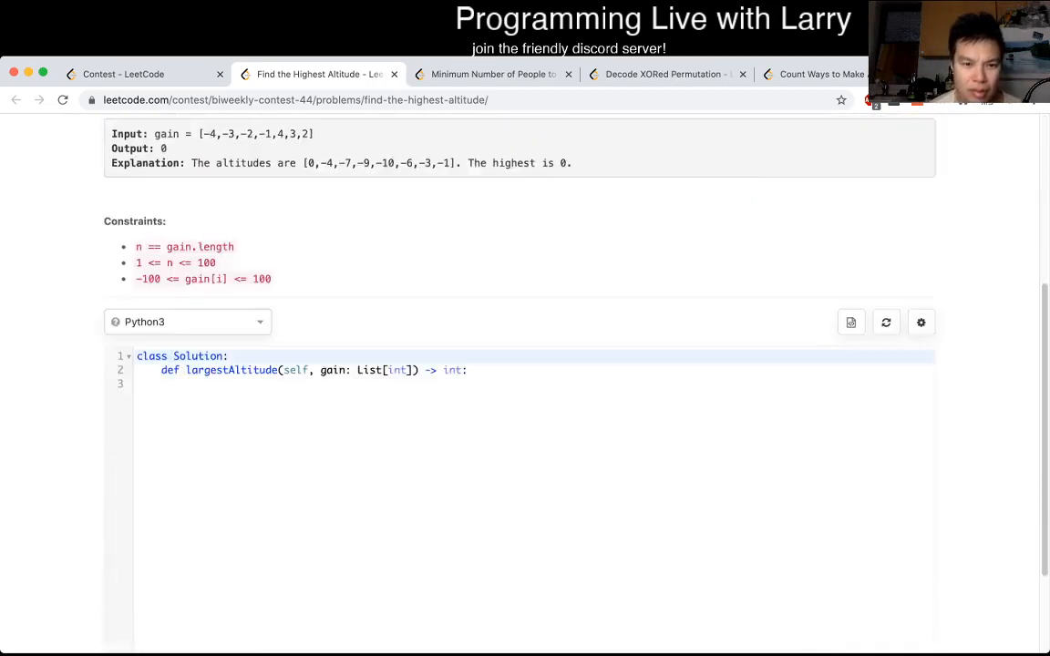
Step: Write the Python running-sum solution: track current altitude, update the maximum in the loop, return it after
{"action": "key", "text": "Return"}
{"action": "scroll", "coordinate": [456, 410], "scroll_direction": "up", "scroll_amount": 8}
{"action": "scroll", "coordinate": [456, 410], "scroll_direction": "down", "scroll_amount": 2}
{"action": "scroll", "coordinate": [456, 410], "scroll_direction": "down", "scroll_amount": 1}
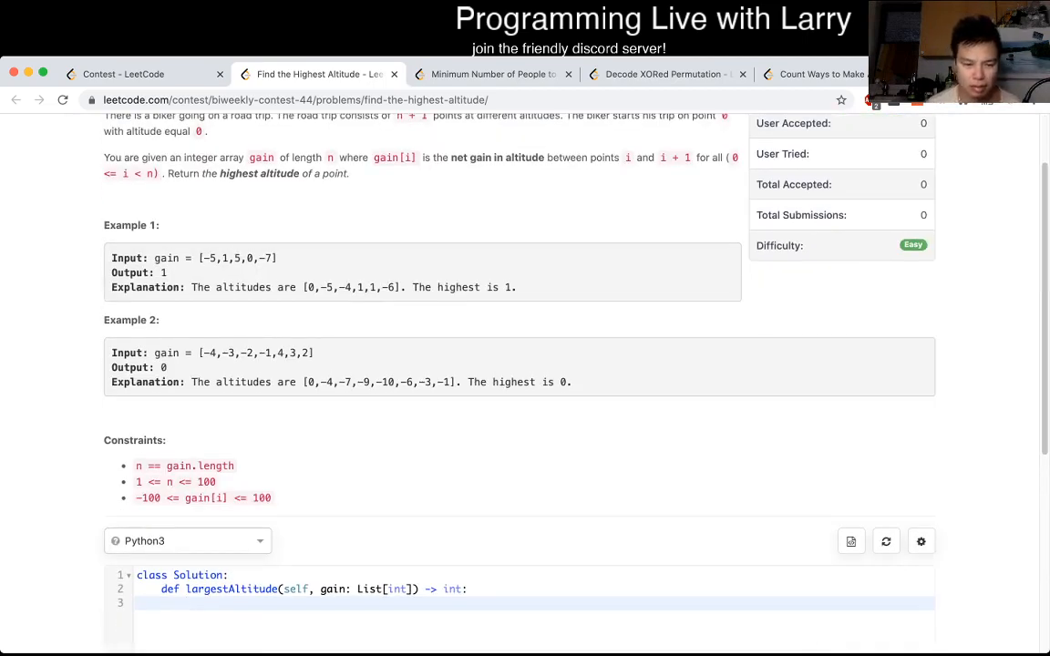
{"action": "type", "text": "cur"}
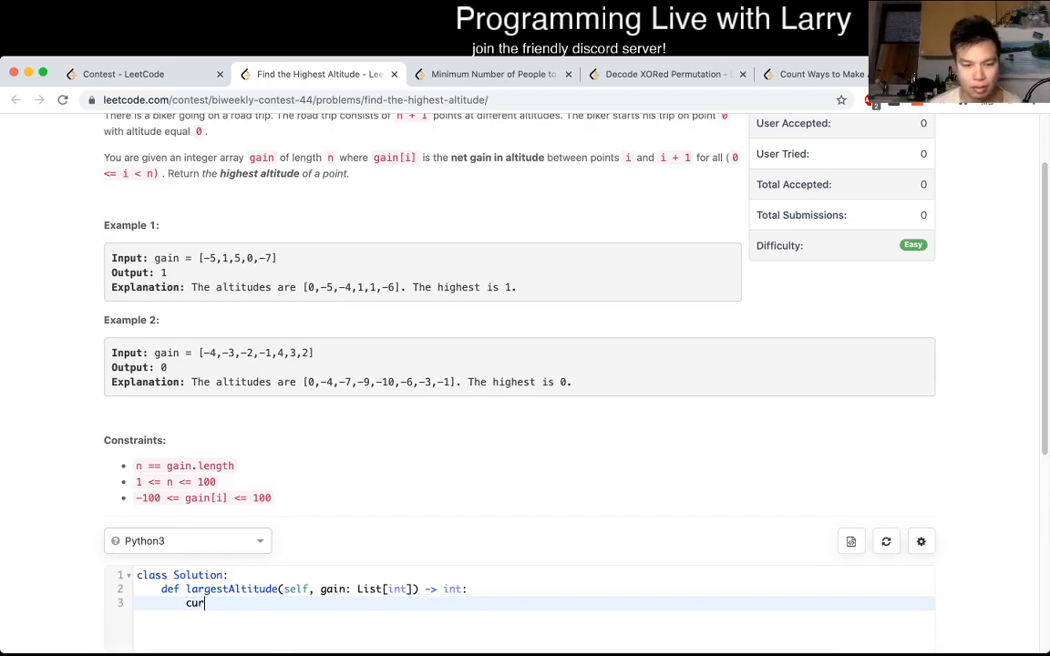
{"action": "type", "text": "rent = 0"}
{"action": "key", "text": "Return"}
{"action": "type", "text": "highest"}
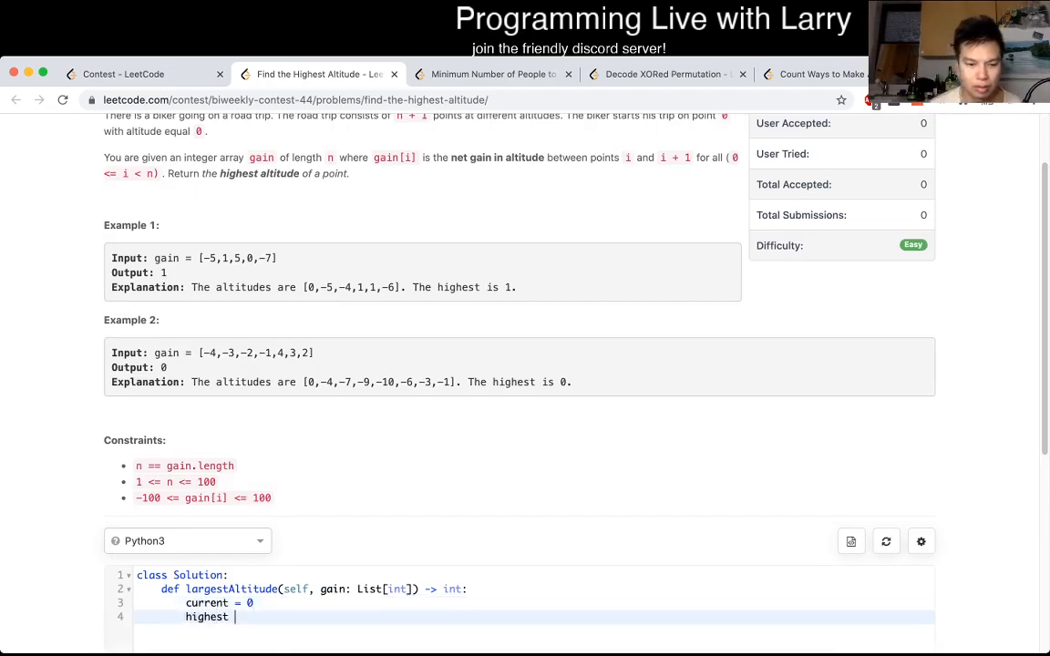
{"action": "type", "text": " = 0"}
{"action": "key", "text": "Return"}
{"action": "key", "text": "Return"}
{"action": "type", "text": "for x in "}
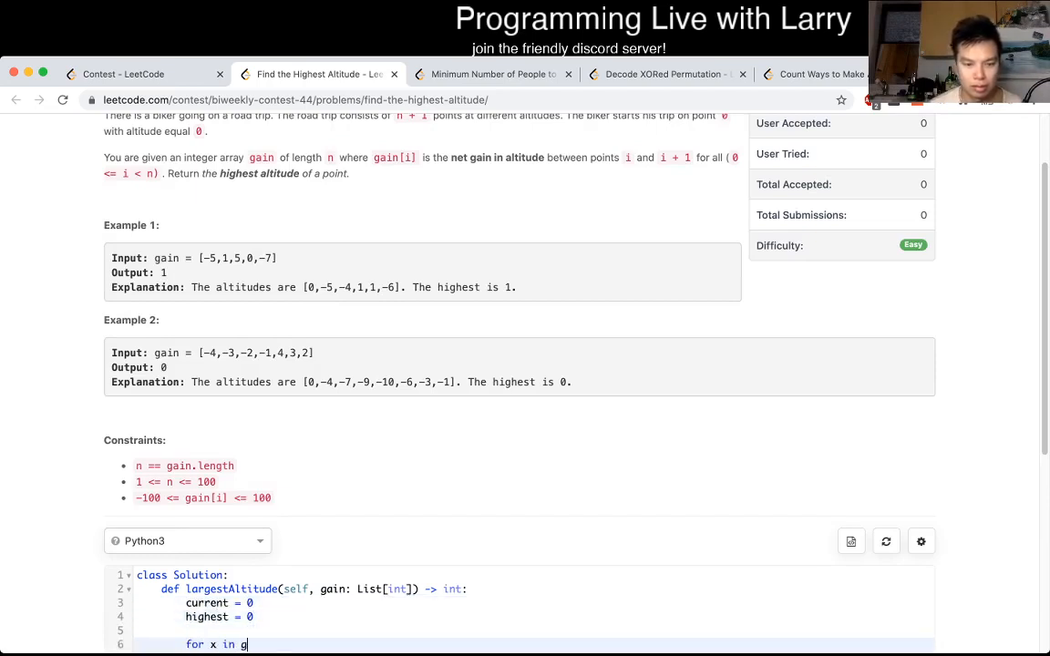
{"action": "type", "text": "gain:"}
{"action": "key", "text": "Return"}
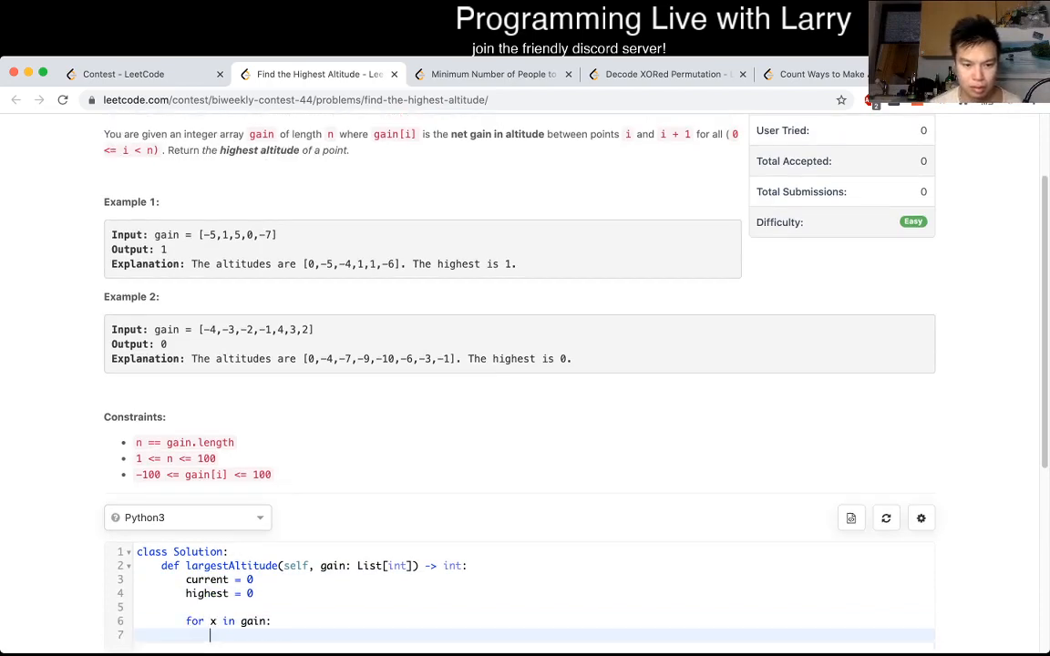
{"action": "type", "text": "current += x"}
{"action": "key", "text": "Return"}
{"action": "type", "text": "highest = max(x,"}
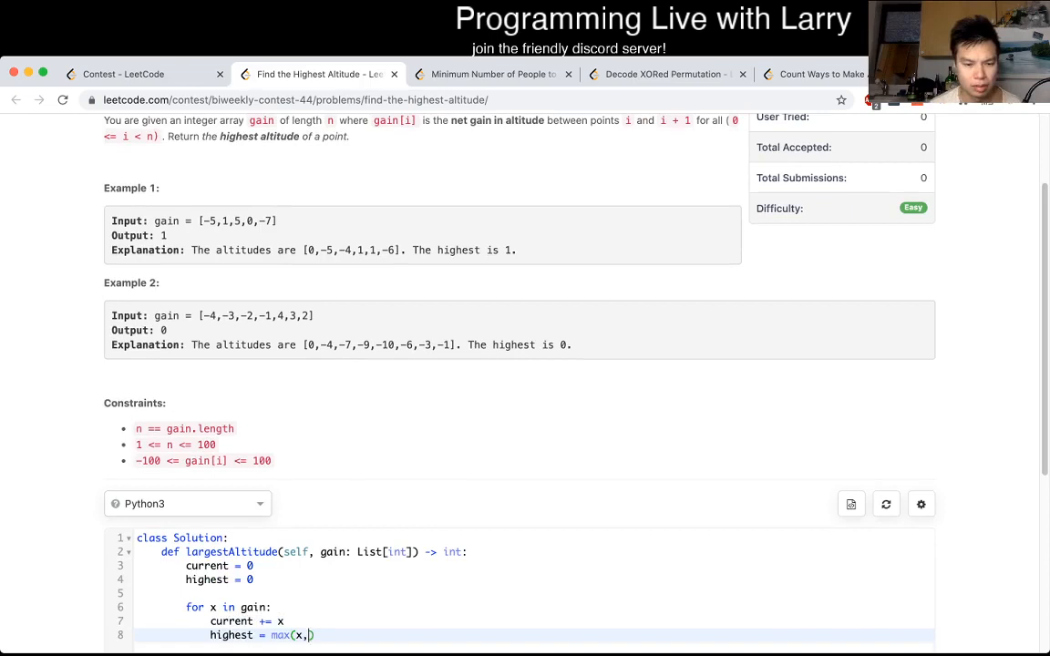
{"action": "key", "text": "BackSpace"}
{"action": "key", "text": "BackSpace"}
{"action": "key", "text": "BackSpace"}
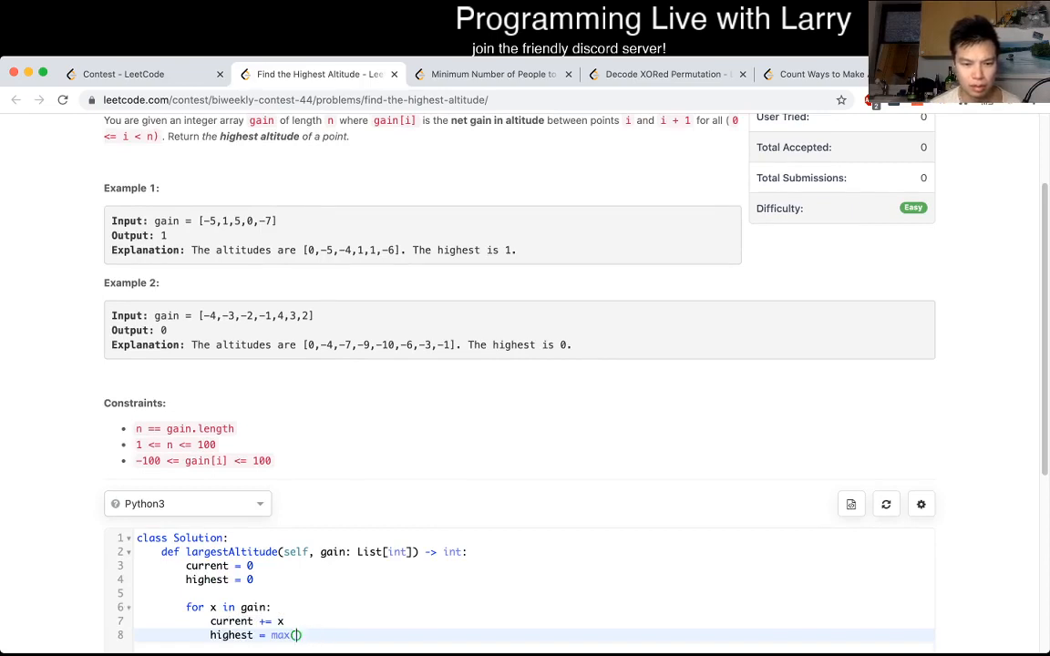
{"action": "type", "text": "current, higg"}
{"action": "key", "text": "BackSpace"}
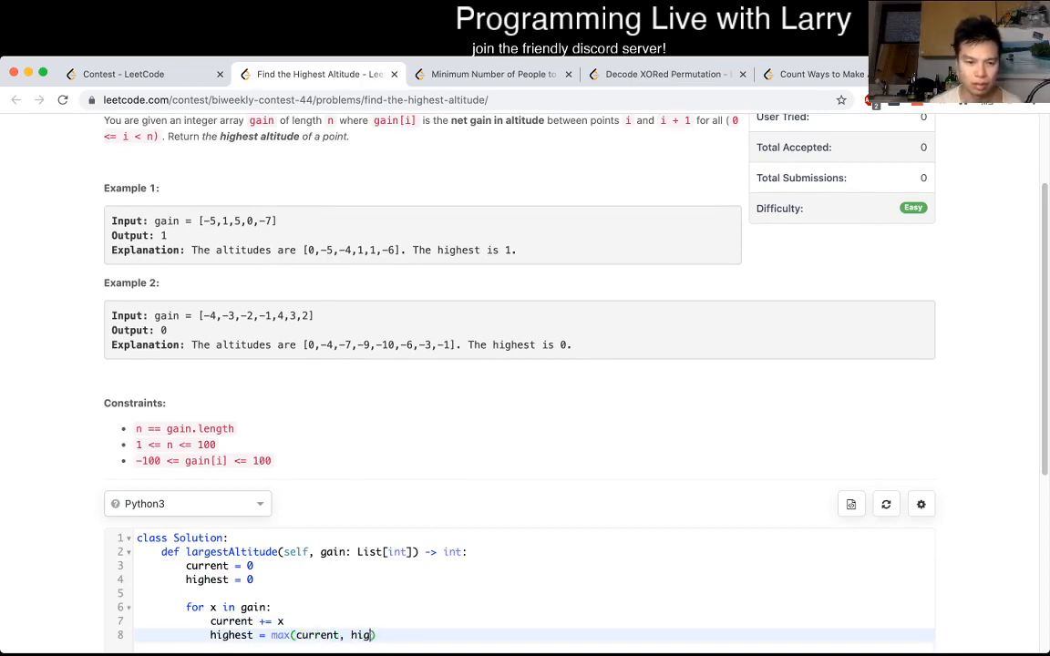
{"action": "type", "text": "hest"}
{"action": "key", "text": "End"}
{"action": "key", "text": "Return"}
{"action": "key", "text": "Return"}
{"action": "key", "text": "BackSpace"}
{"action": "type", "text": "return h"}
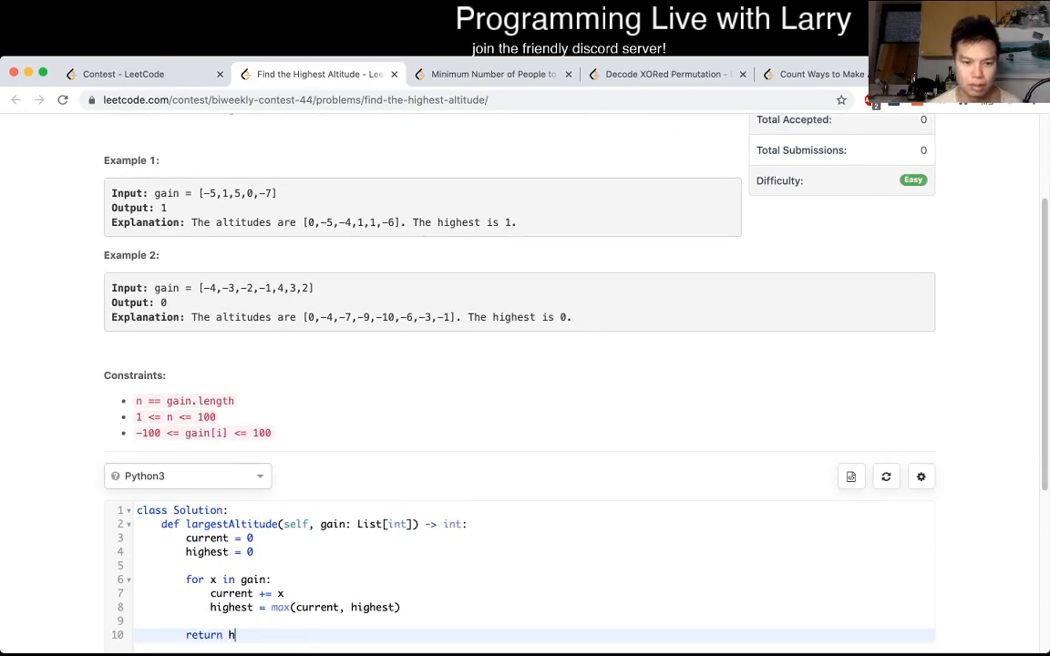
{"action": "type", "text": "ighest"}
{"action": "scroll", "coordinate": [520, 365], "scroll_direction": "down", "scroll_amount": 8}
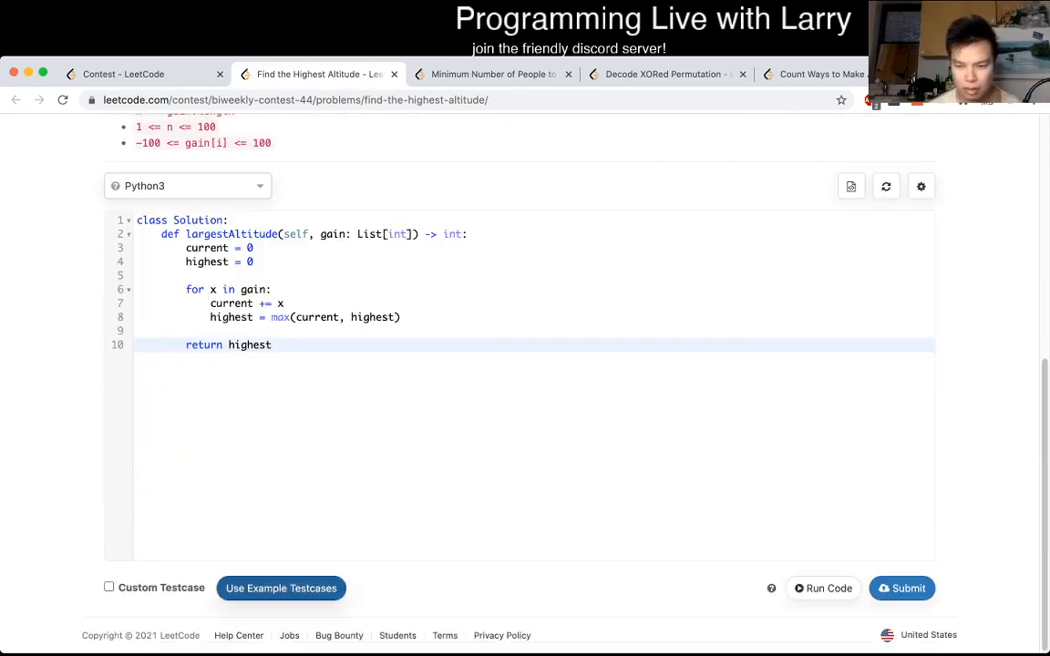
Step: Run the code on the examples, submit it as Accepted, and switch to the contest ranking page
{"action": "key", "text": "ctrl+apostrophe"}
{"action": "scroll", "coordinate": [520, 365], "scroll_direction": "down", "scroll_amount": 5}
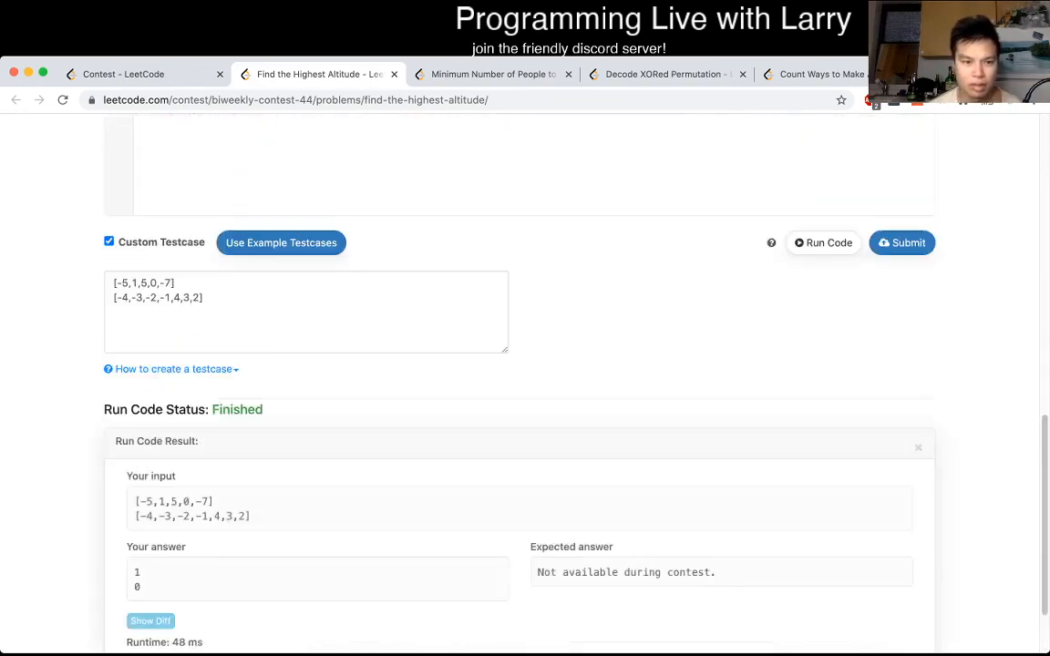
{"action": "scroll", "coordinate": [520, 365], "scroll_direction": "up", "scroll_amount": 15}
{"action": "scroll", "coordinate": [519, 364], "scroll_direction": "down", "scroll_amount": 10}
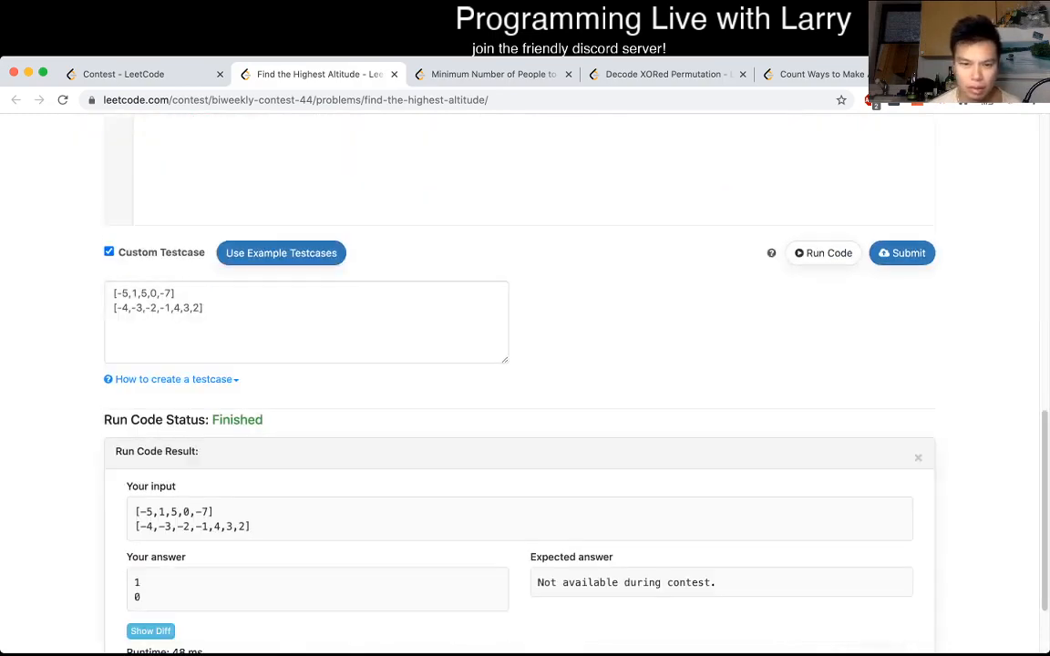
{"action": "key", "text": "ctrl+Return"}
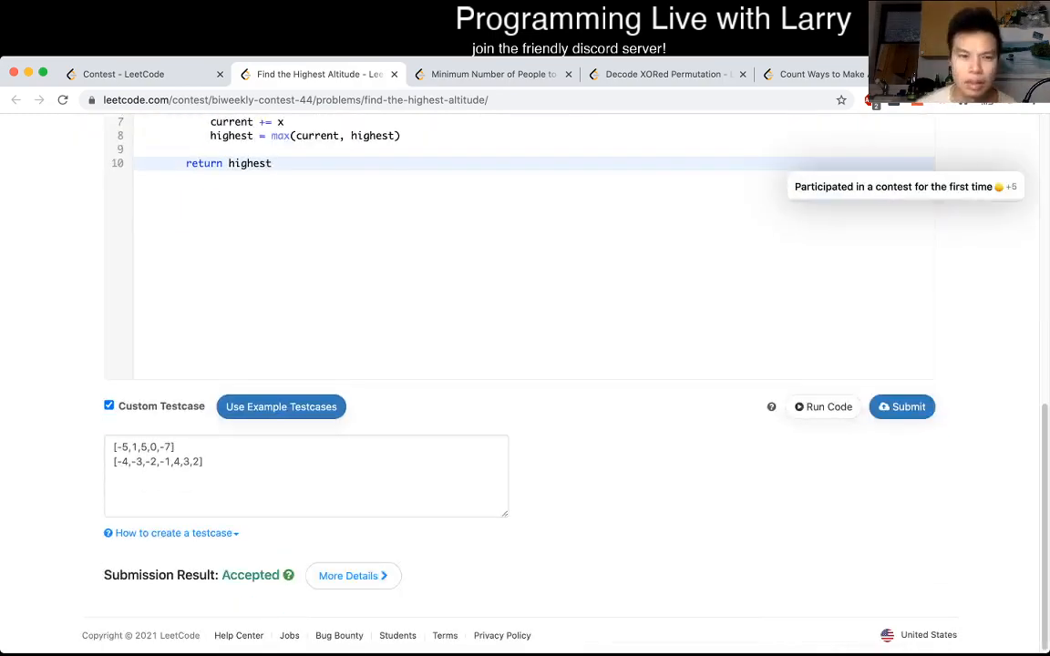
{"action": "key", "text": "ctrl+1"}
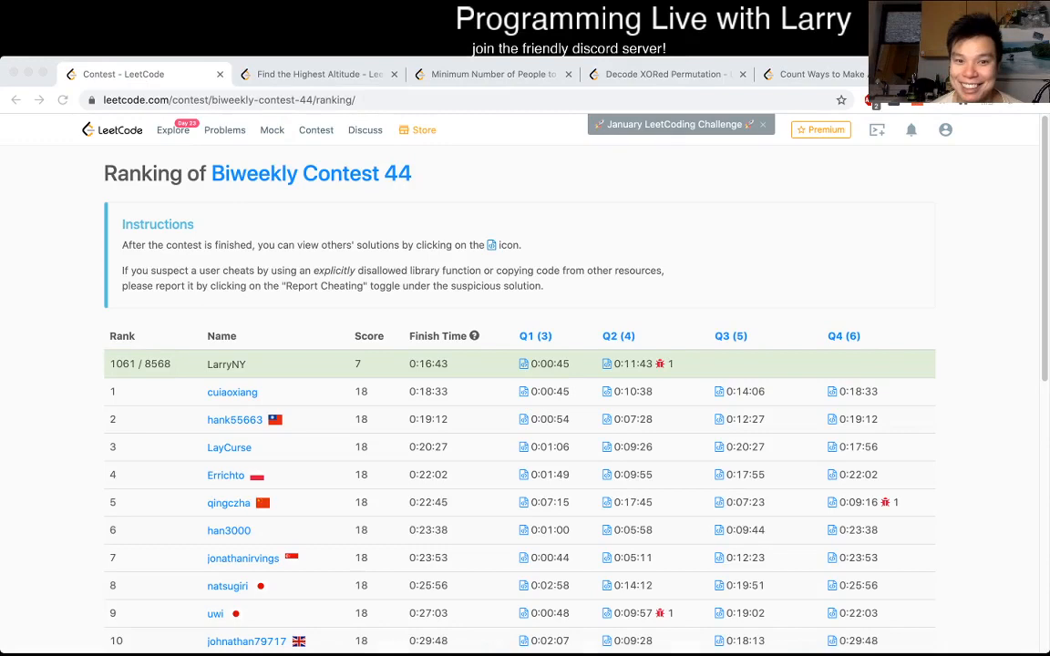